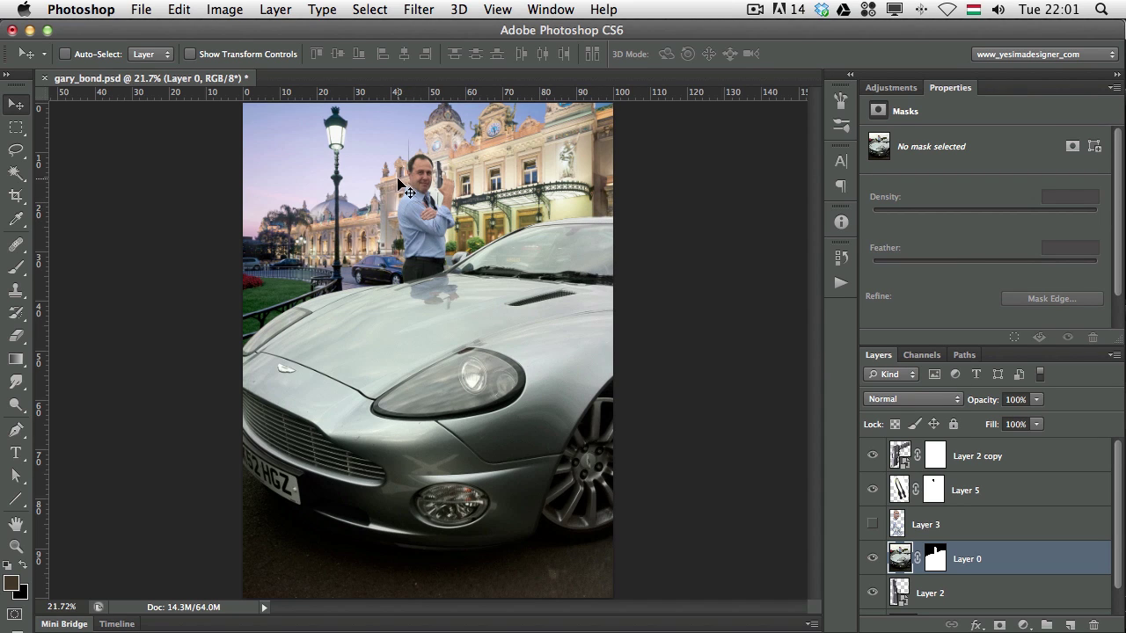
Examine the man's cutout up close, comparing it with the original photo by temporarily disabling Layer 0's mask
scroll(418, 191, up, 5)
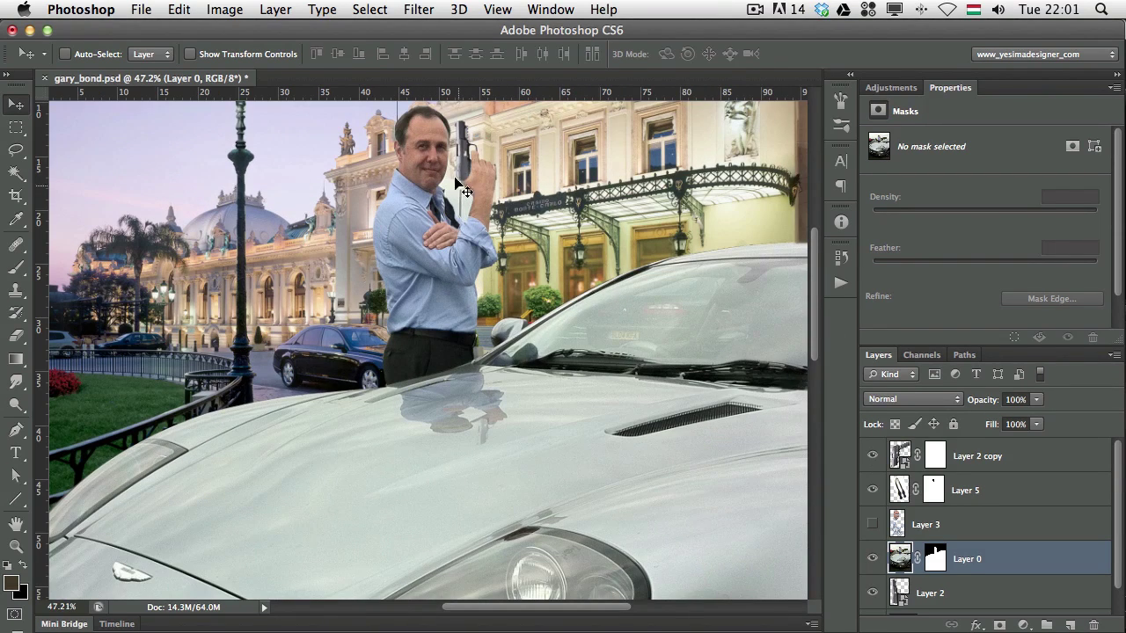
drag(444, 180, 459, 257)
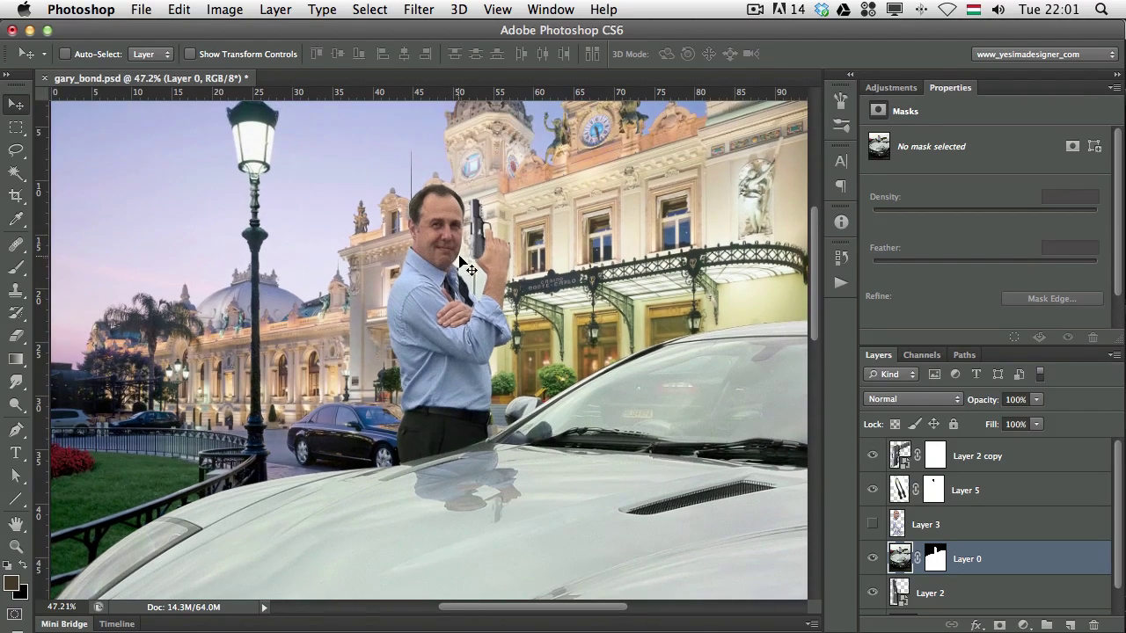
scroll(440, 229, up, 5)
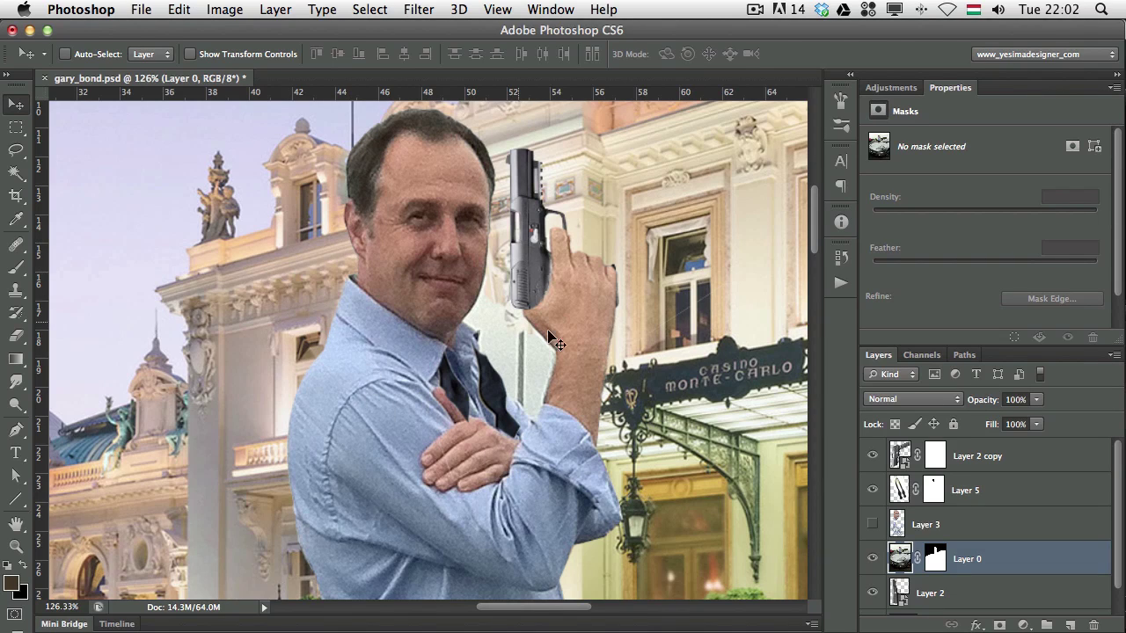
shift+click(935, 558)
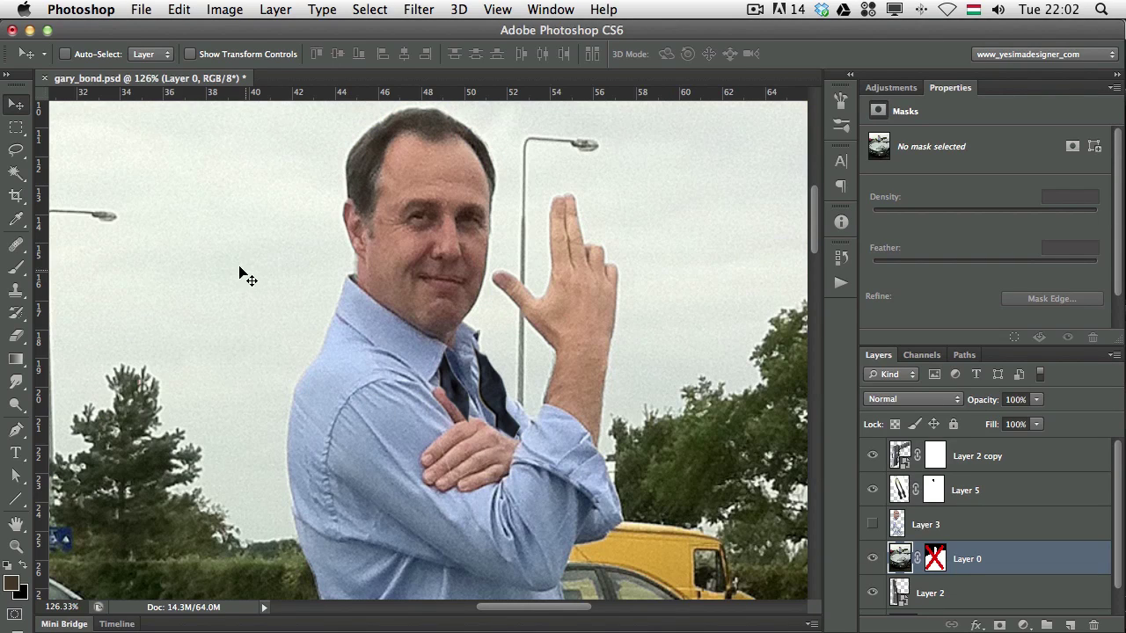
shift+click(936, 562)
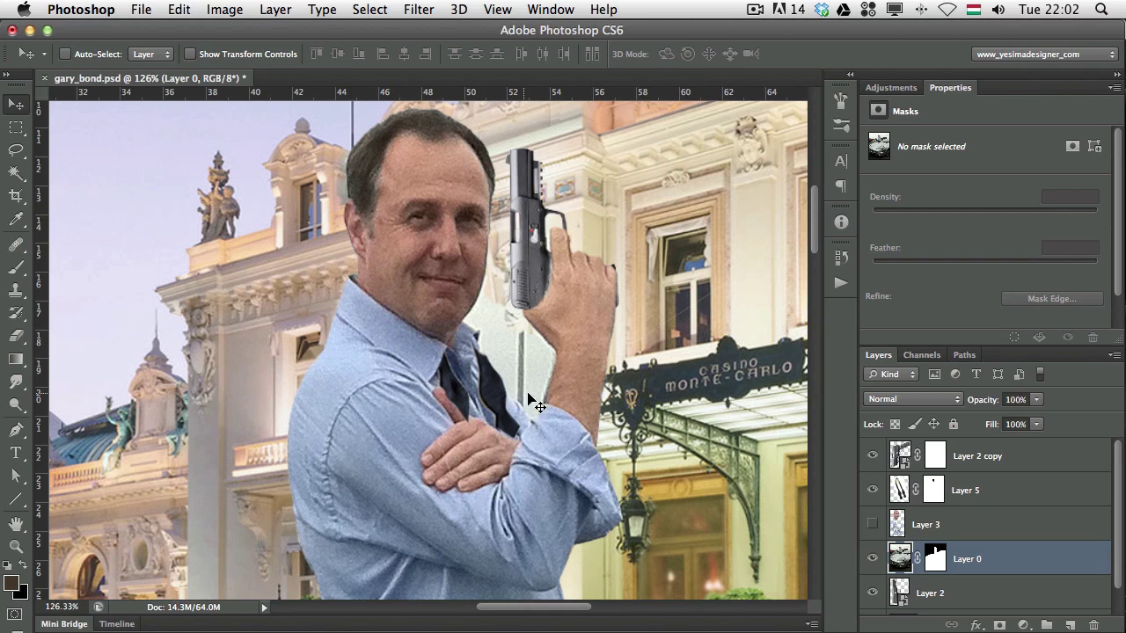
drag(445, 508, 435, 300)
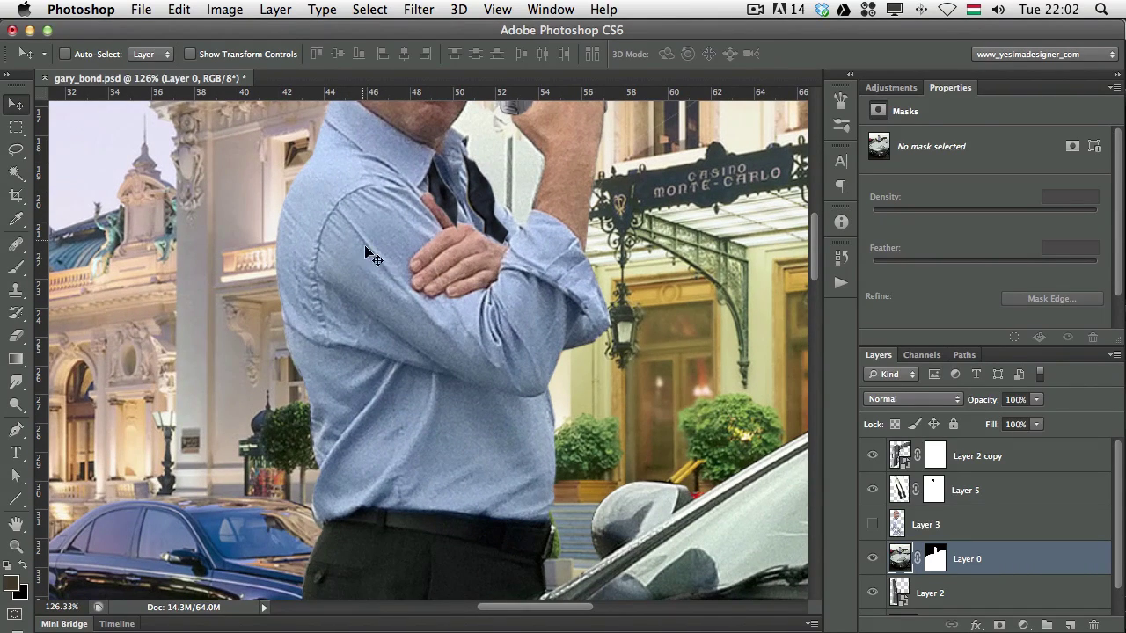
drag(407, 239, 444, 453)
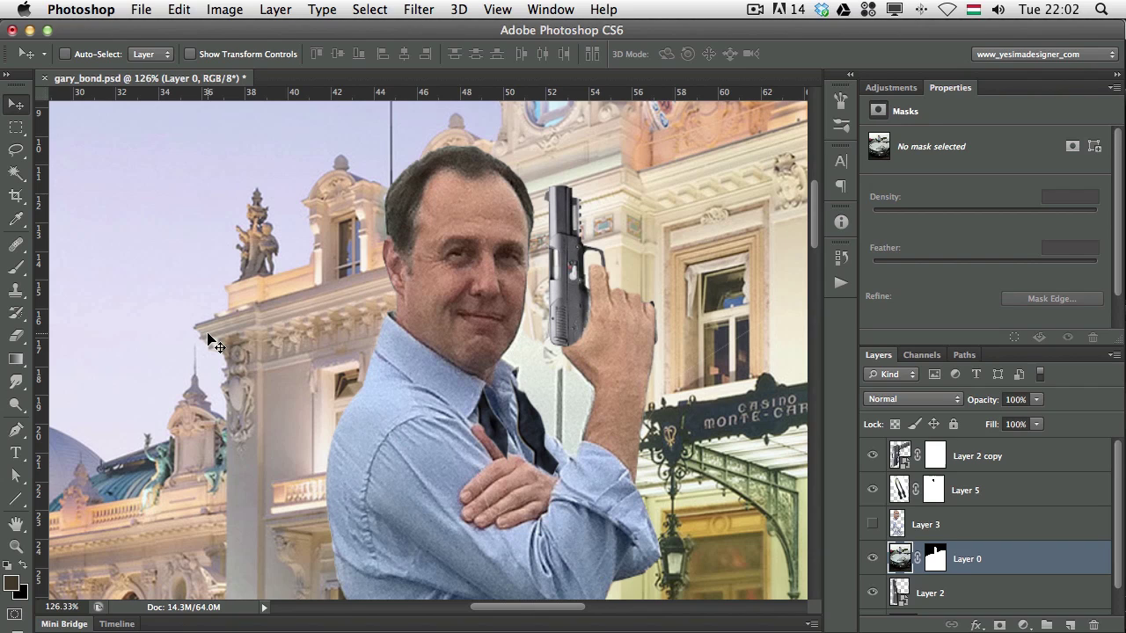
Add a new empty layer directly above Layer 0 and choose the Mixer Brush tool
key(super+alt+shift+n)
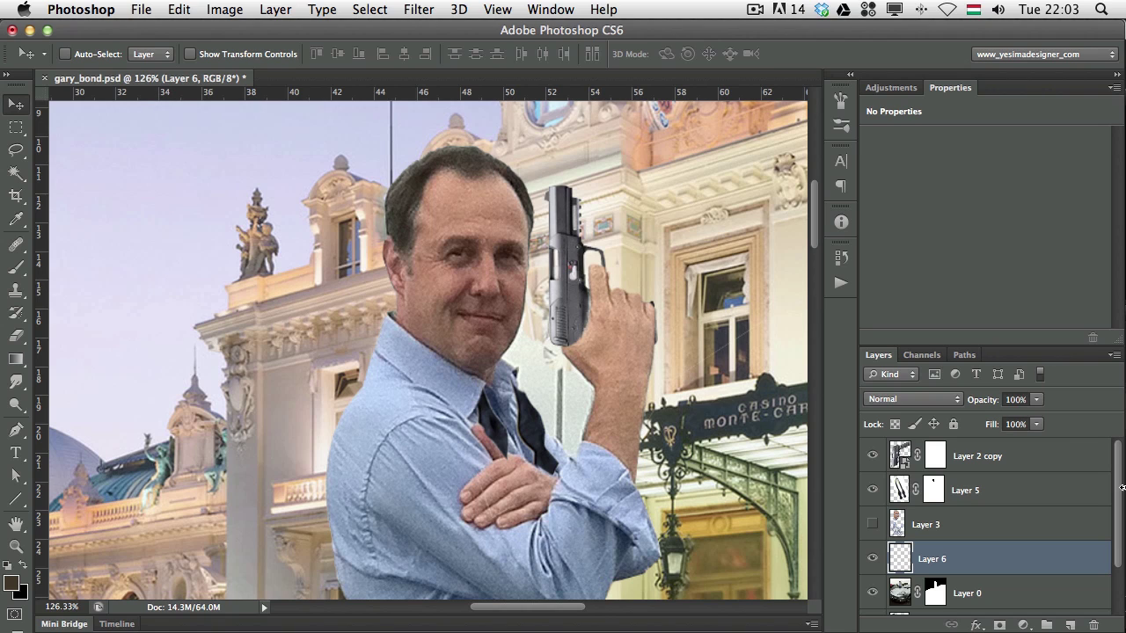
scroll(1114, 501, down, 3)
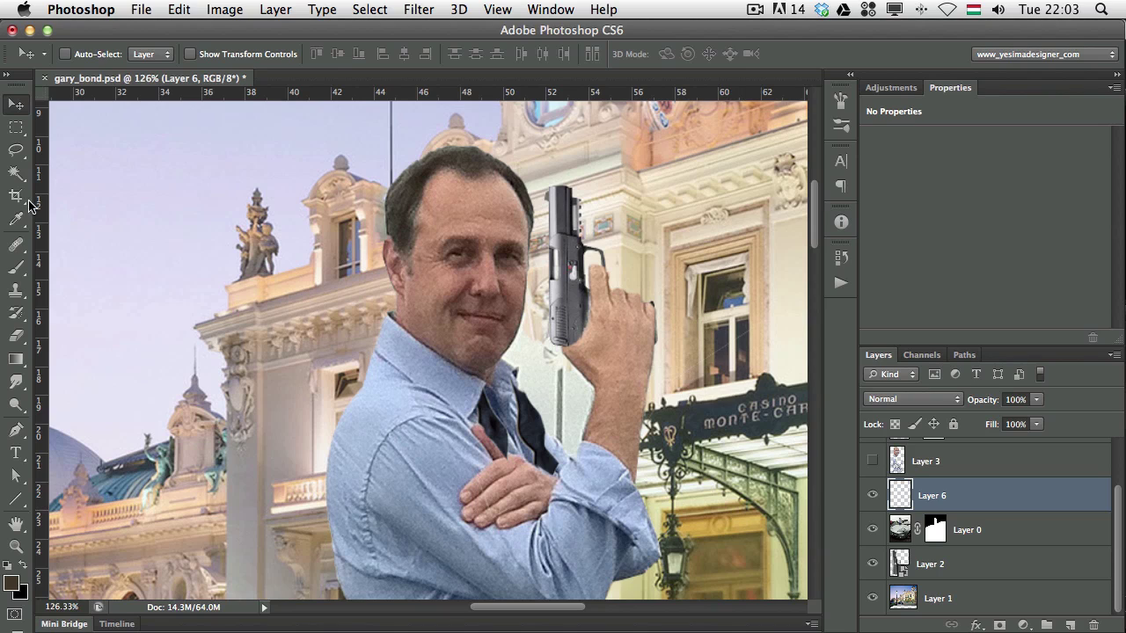
click(16, 267)
click(90, 313)
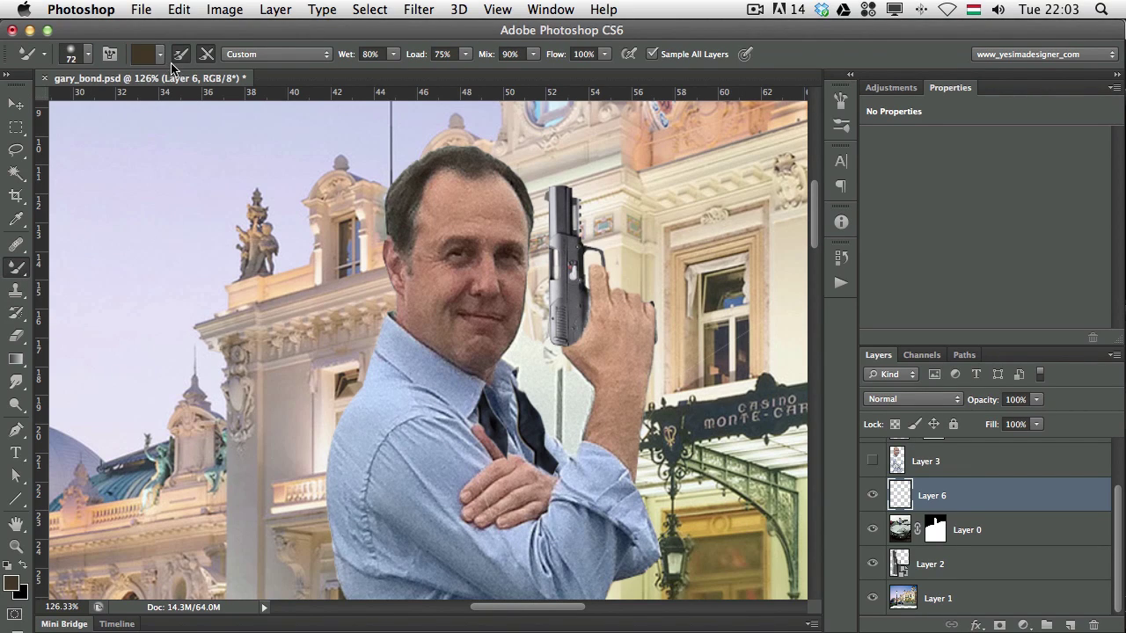
Clean the mixer brush, turn off loading after each stroke, and apply the Very Wet preset
click(157, 58)
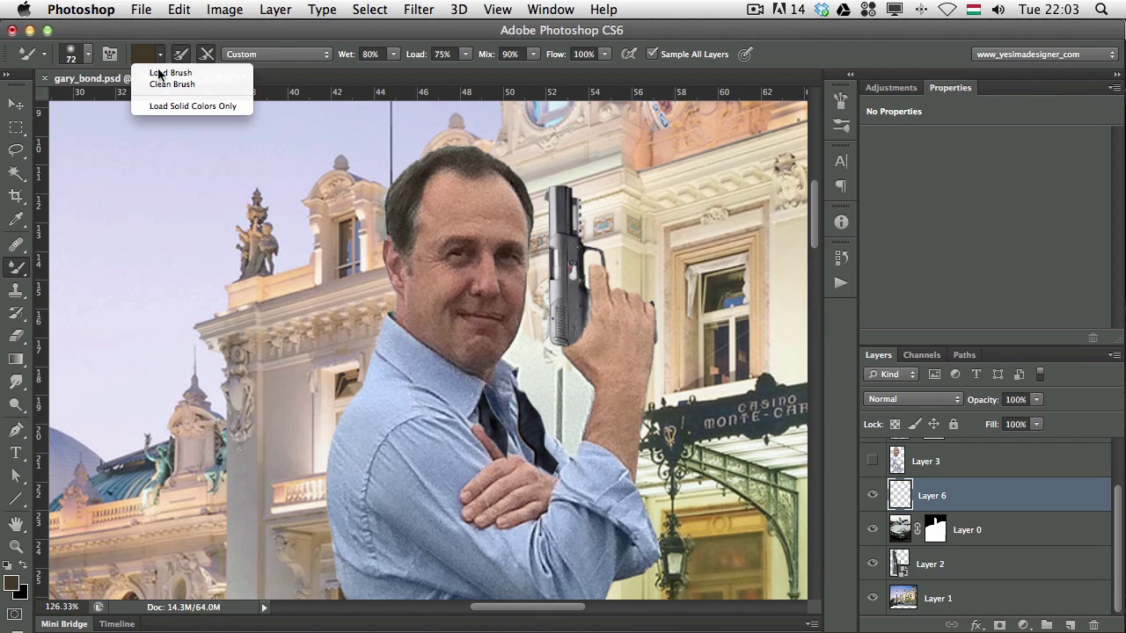
click(171, 84)
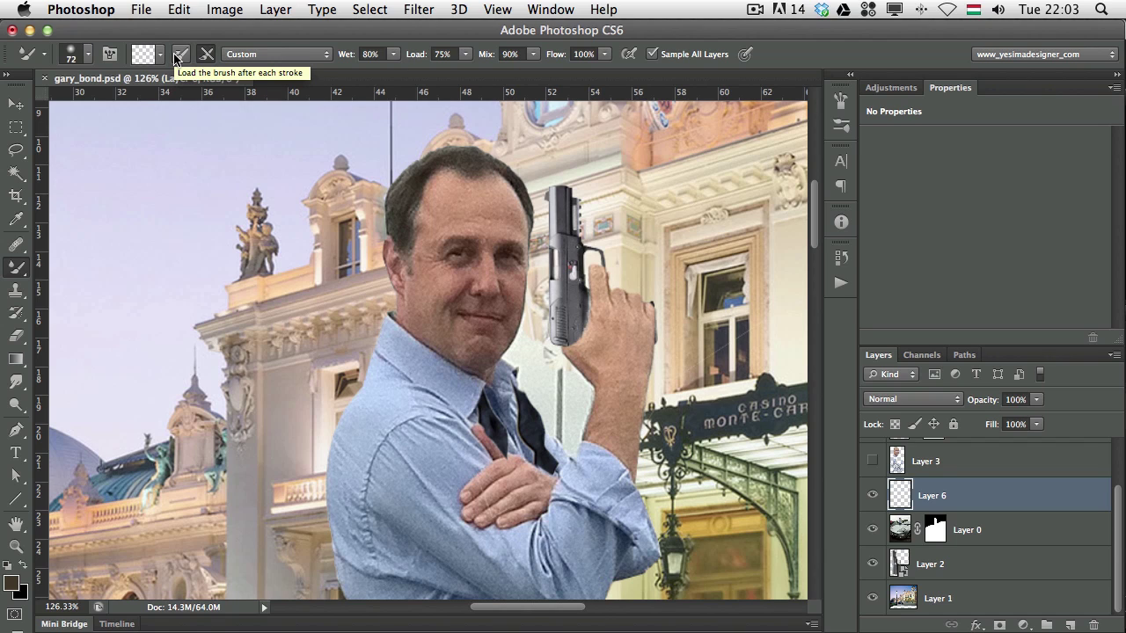
click(175, 55)
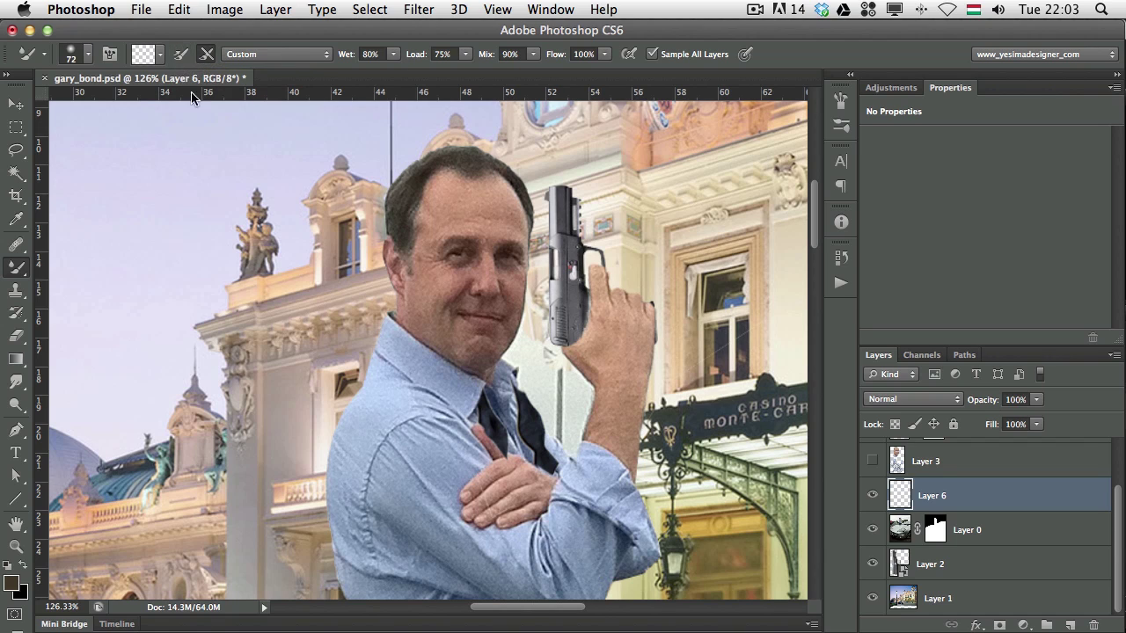
click(275, 58)
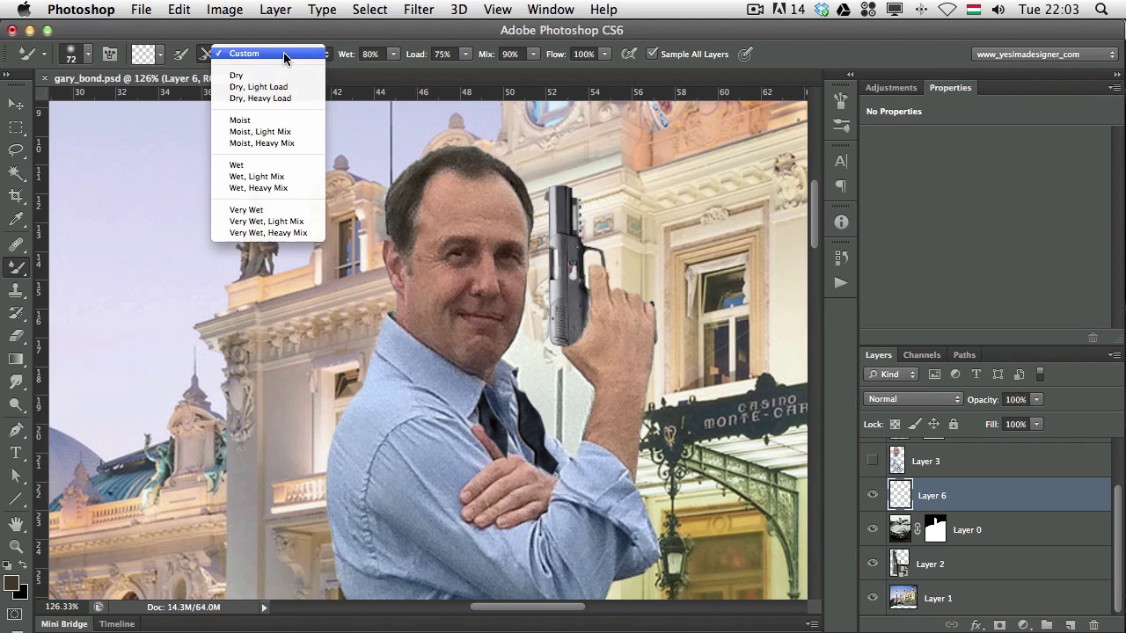
click(252, 211)
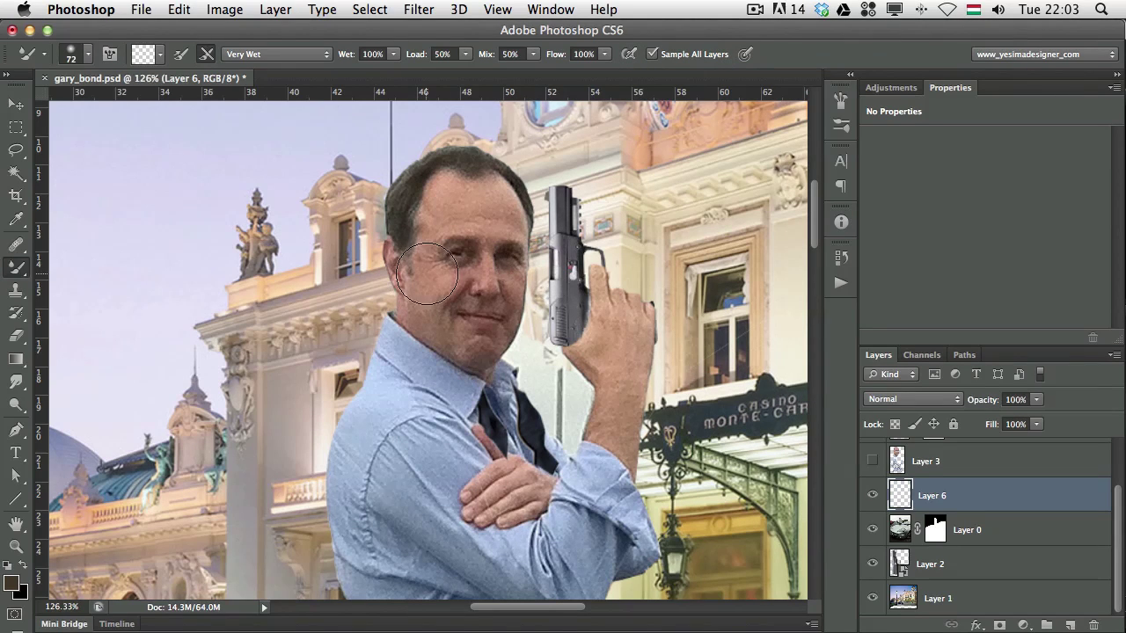
Blend the man's forehead skin smooth on Layer 6, using brush size 34 for the broad area and 13 near the hairline
mouse_move(465, 232)
mouse_down()
mouse_move(438, 233)
mouse_move(442, 216)
mouse_move(441, 328)
mouse_move(440, 92)
mouse_up()
mouse_move(451, 218)
mouse_down()
mouse_move(494, 224)
mouse_move(462, 209)
mouse_move(524, 215)
mouse_move(476, 182)
mouse_move(422, 193)
mouse_up()
mouse_move(420, 193)
mouse_down()
mouse_move(430, 273)
mouse_move(418, 236)
mouse_up()
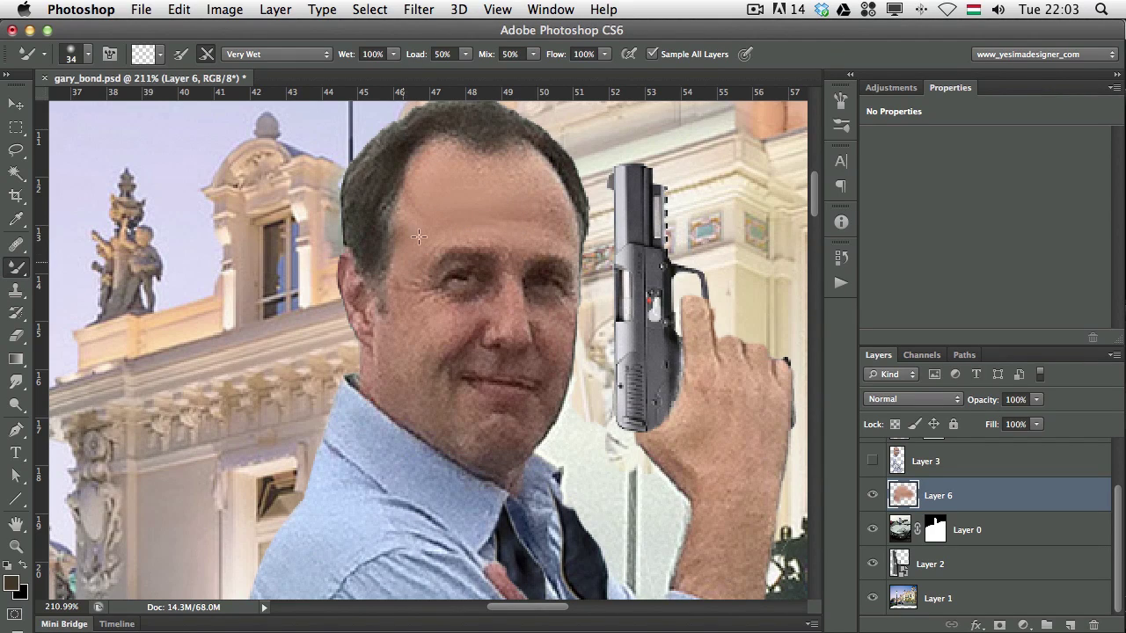
drag(483, 159, 466, 167)
drag(452, 151, 498, 169)
mouse_move(493, 168)
mouse_down()
mouse_move(485, 165)
mouse_move(493, 173)
mouse_up()
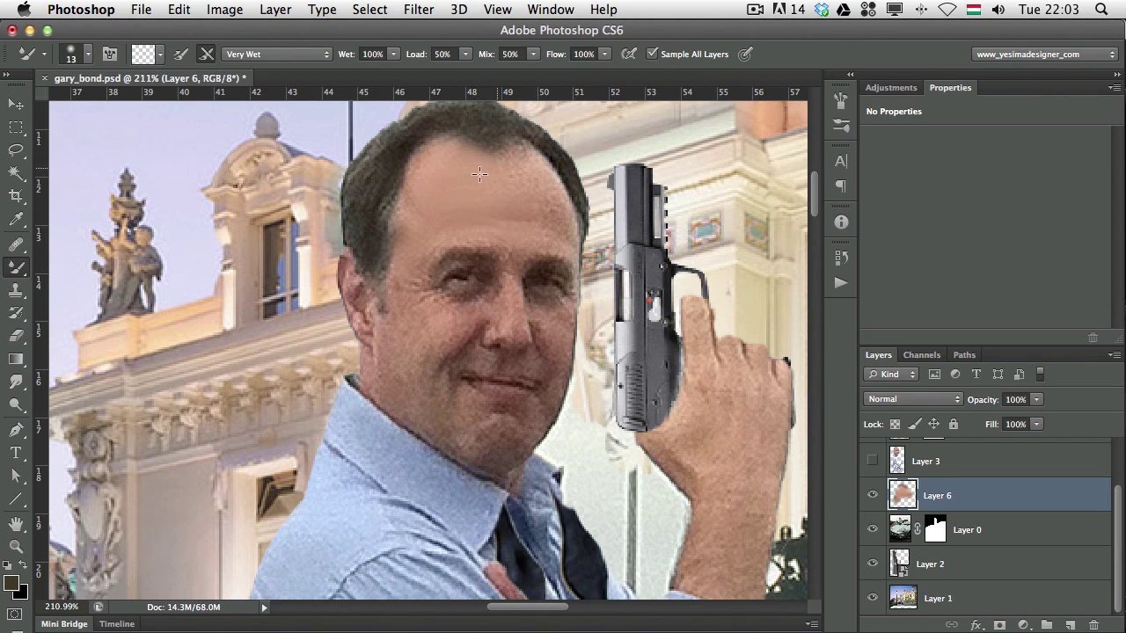
mouse_move(499, 174)
mouse_down()
mouse_move(521, 175)
mouse_move(540, 158)
mouse_up()
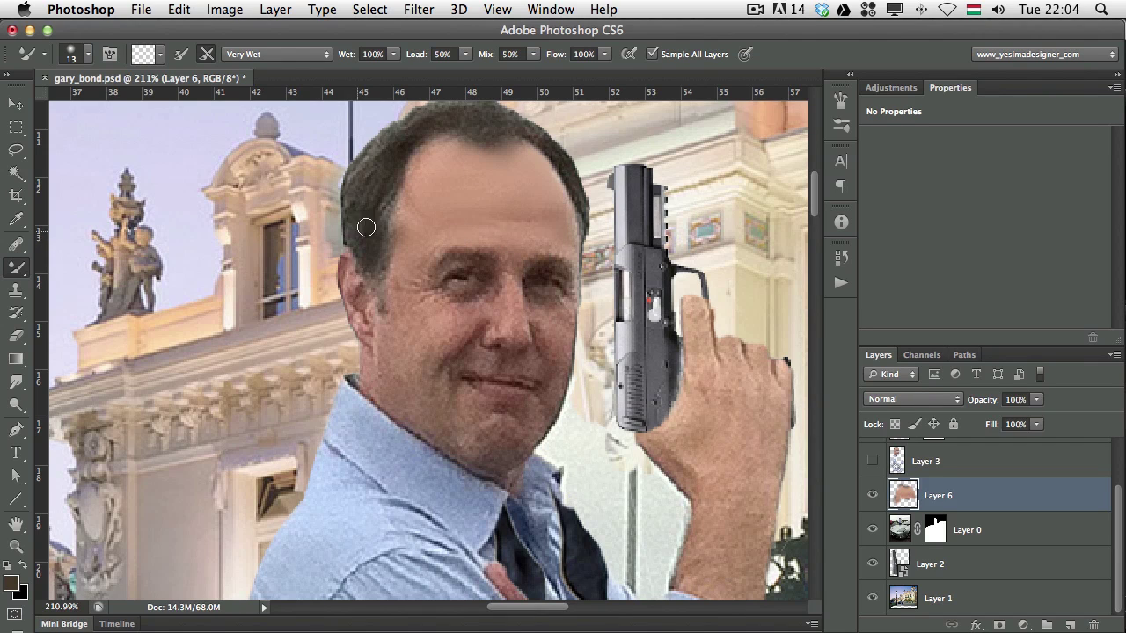
Smooth the forehead's edge and the skin around the eyes and nose, and compare the result with Layer 6 hidden
mouse_move(416, 160)
mouse_down()
mouse_move(435, 150)
mouse_move(438, 169)
mouse_up()
mouse_move(512, 315)
mouse_down()
mouse_move(493, 323)
mouse_move(530, 332)
mouse_up()
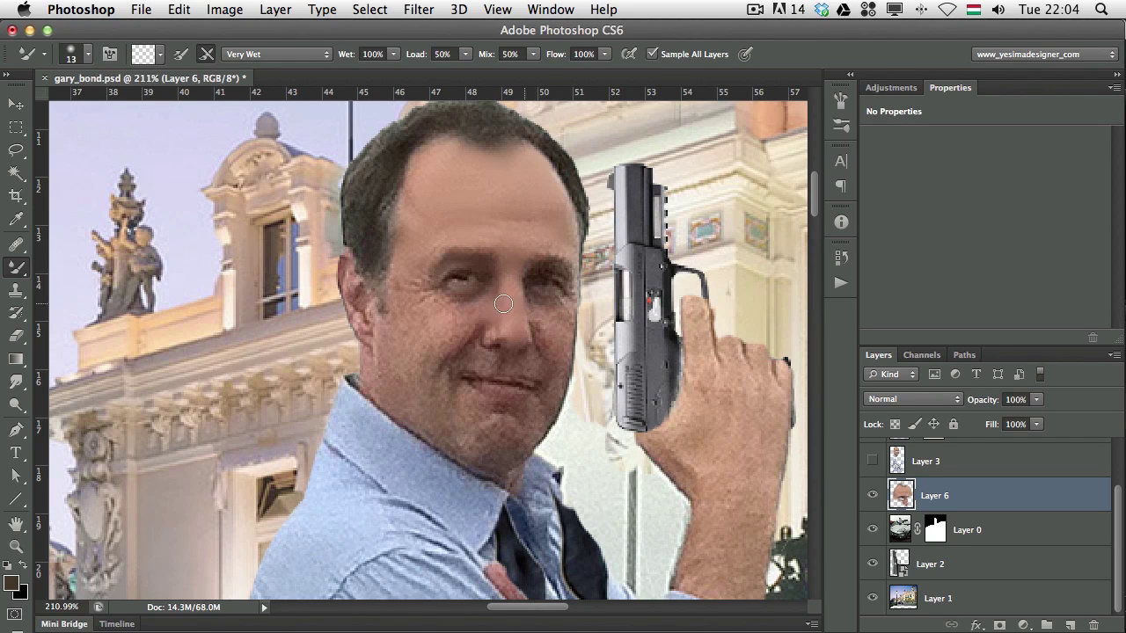
click(872, 496)
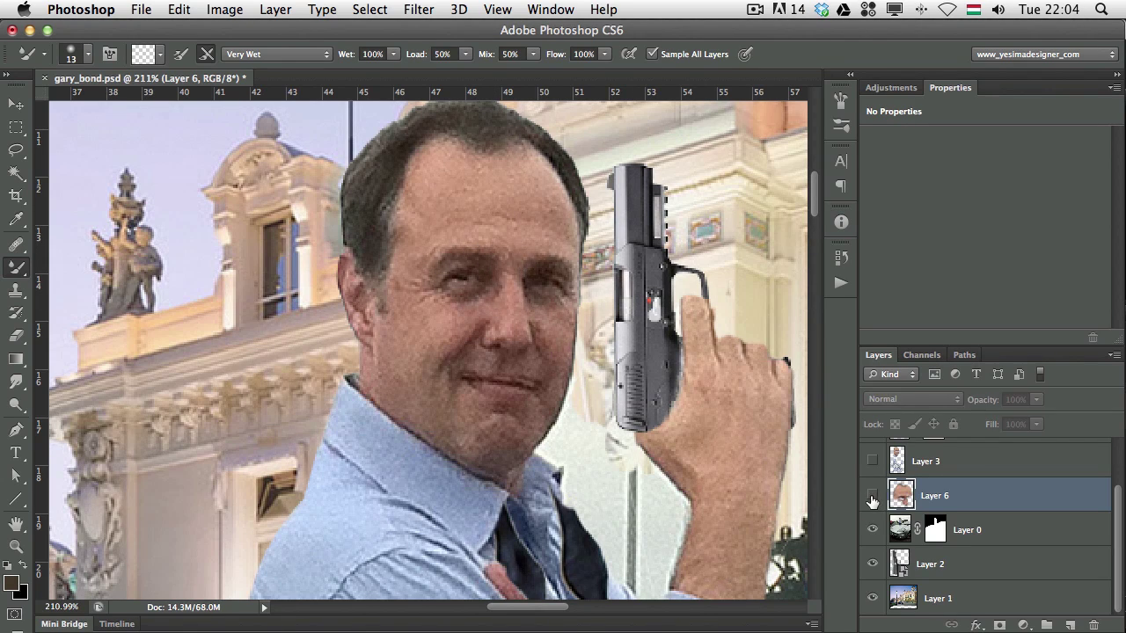
click(872, 496)
click(872, 498)
click(873, 498)
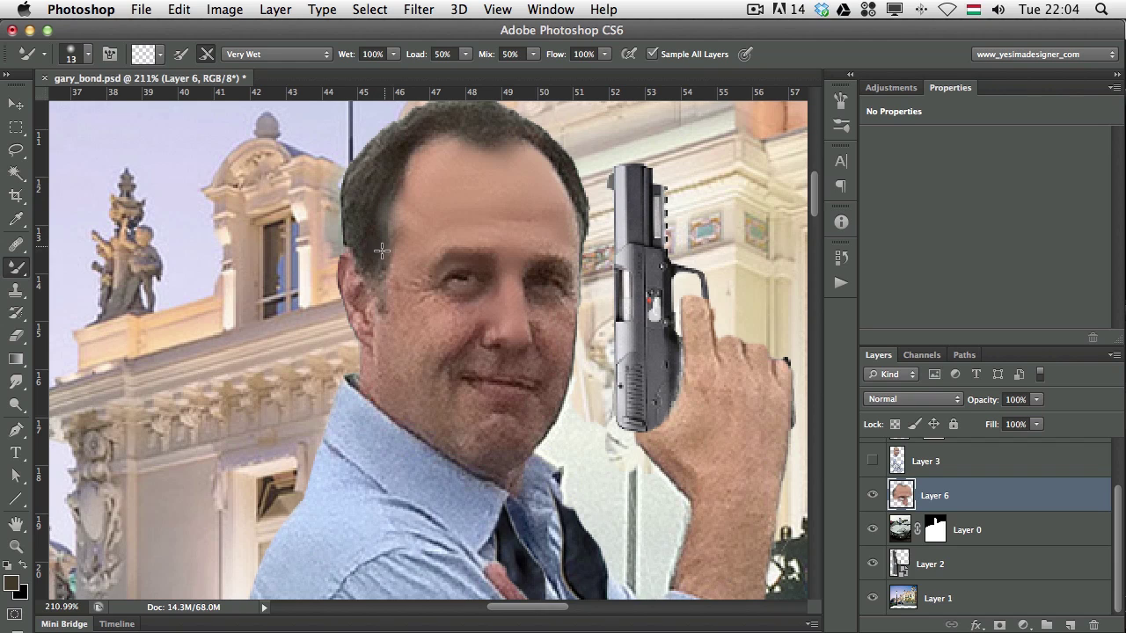
Blend the man's hair from the sideburn across the top of the head, and check it against the unretouched hair
mouse_move(381, 250)
mouse_down()
mouse_move(347, 202)
mouse_move(357, 241)
mouse_up()
scroll(459, 139, up, 2)
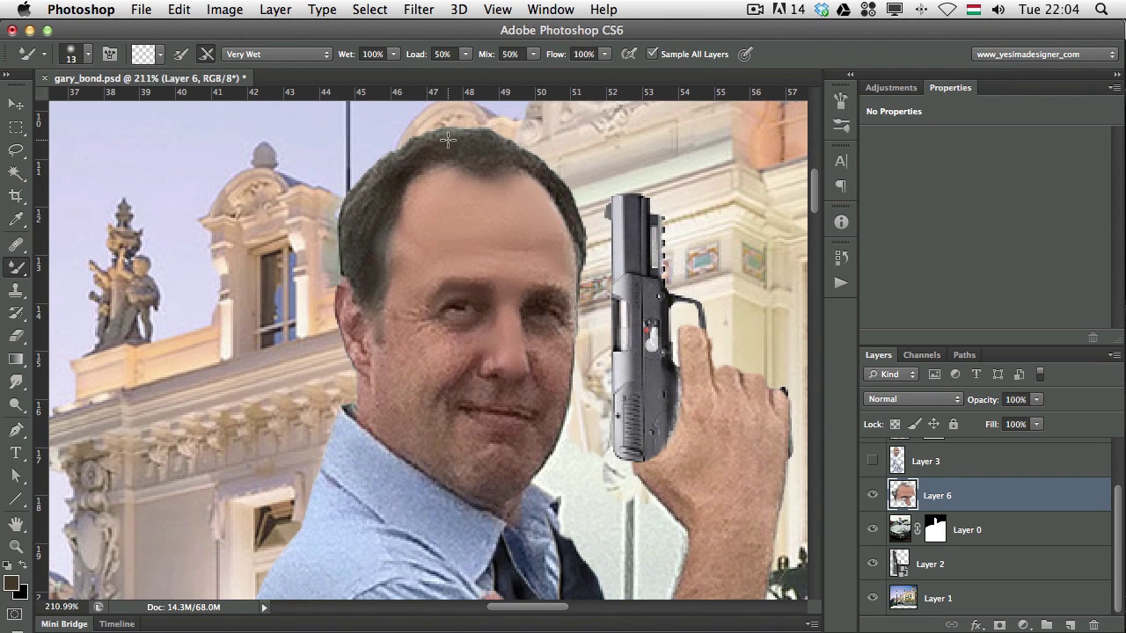
mouse_move(448, 139)
mouse_down()
mouse_move(372, 174)
mouse_move(361, 193)
mouse_move(389, 180)
mouse_up()
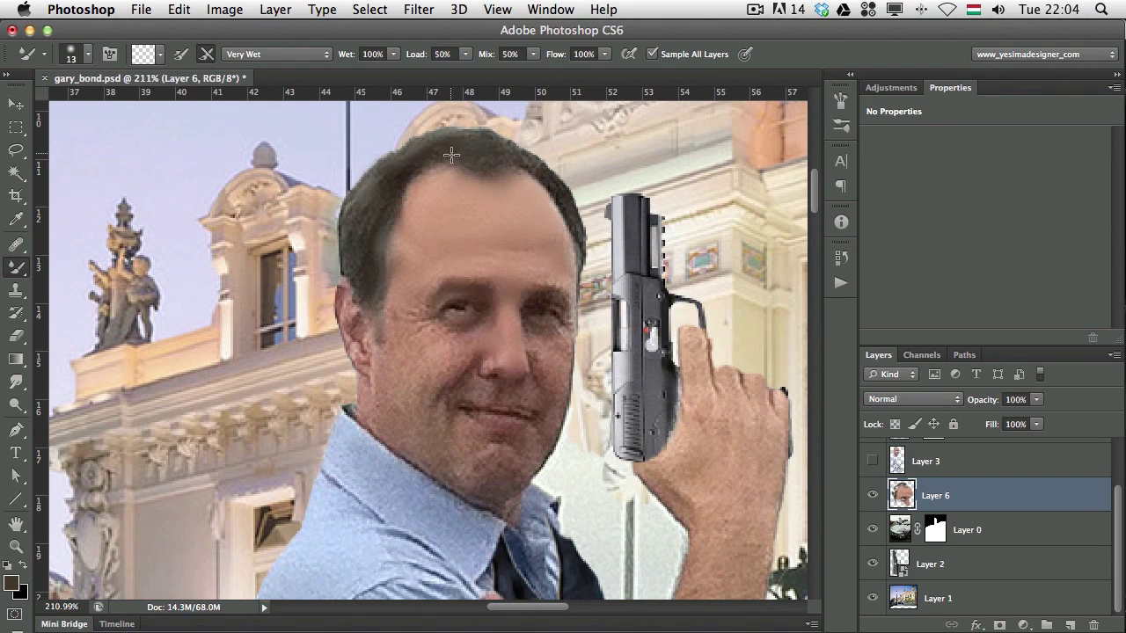
mouse_move(451, 155)
mouse_down()
mouse_move(501, 153)
mouse_move(533, 174)
mouse_up()
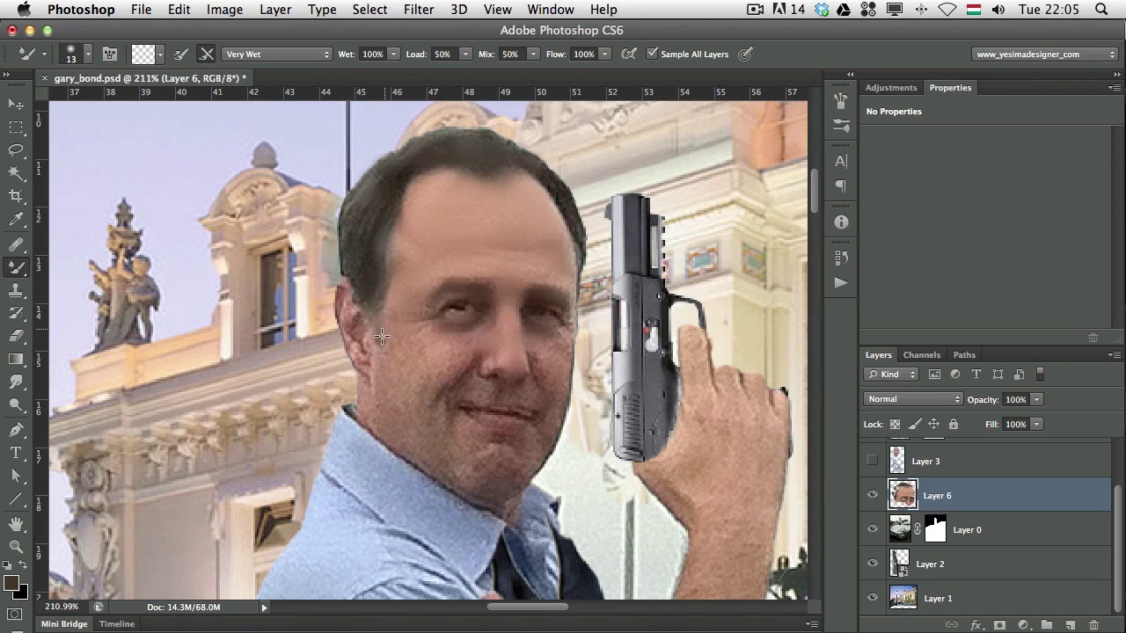
click(873, 496)
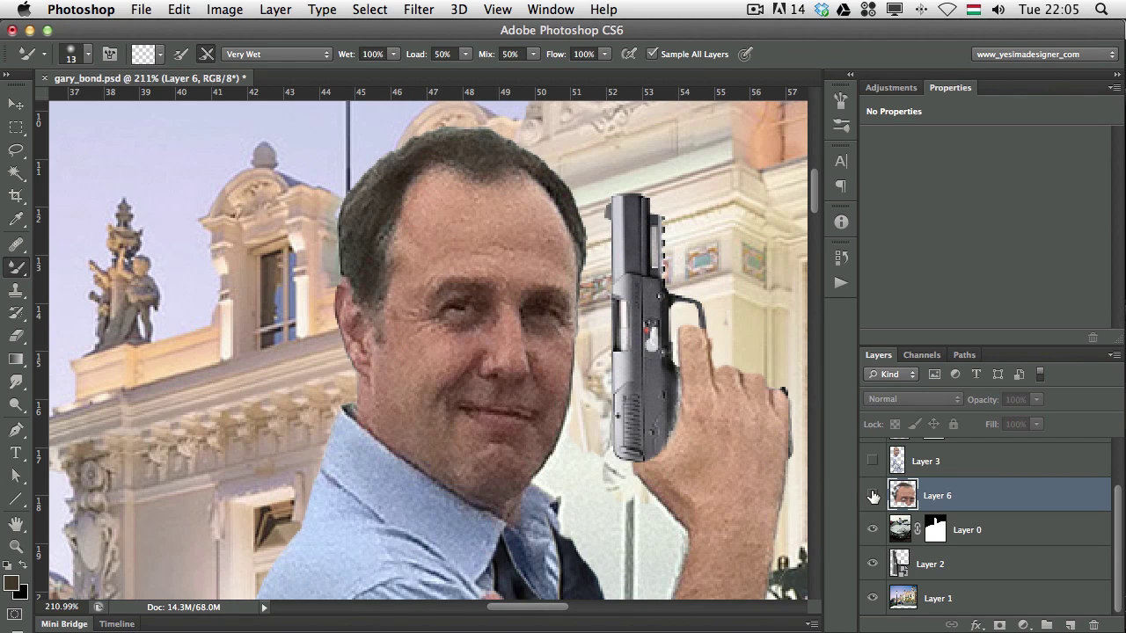
click(873, 496)
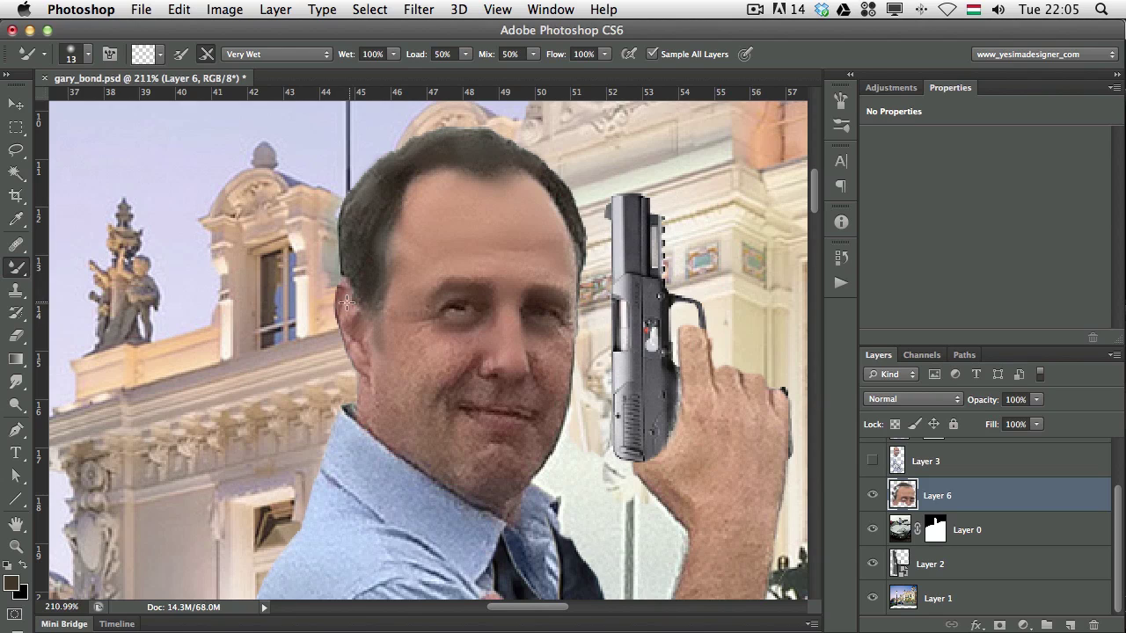
Smooth the skin on the man's ear, cheeks, jaw, chin and around the lips with the size 13 mixer brush
drag(402, 409, 395, 402)
click(360, 386)
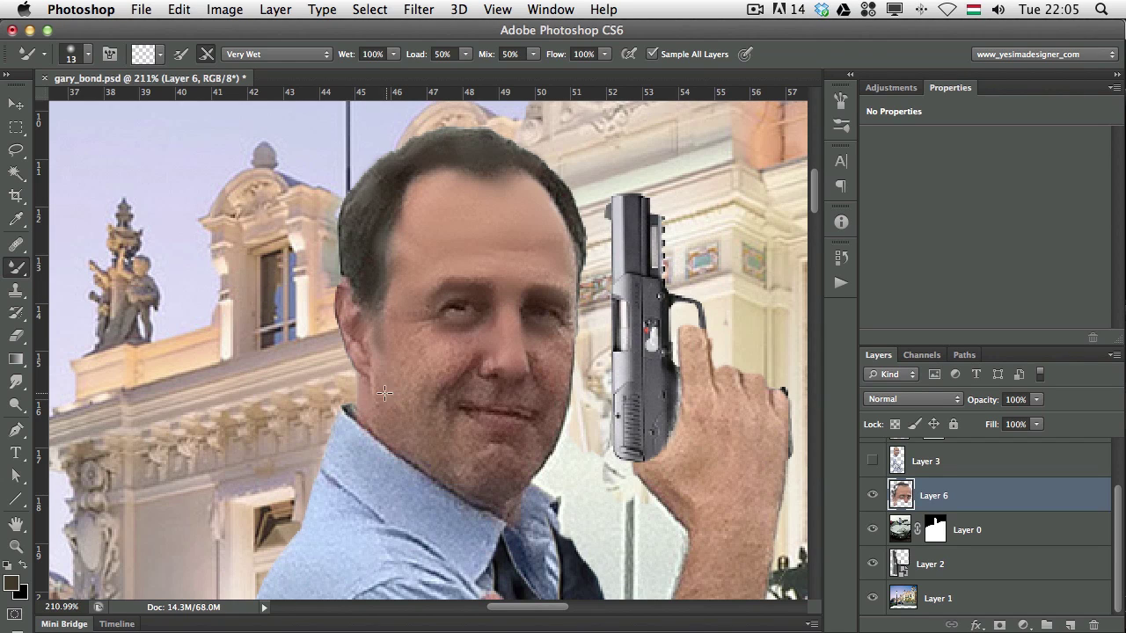
click(431, 409)
mouse_move(430, 408)
mouse_down()
mouse_move(424, 417)
mouse_move(452, 408)
mouse_up()
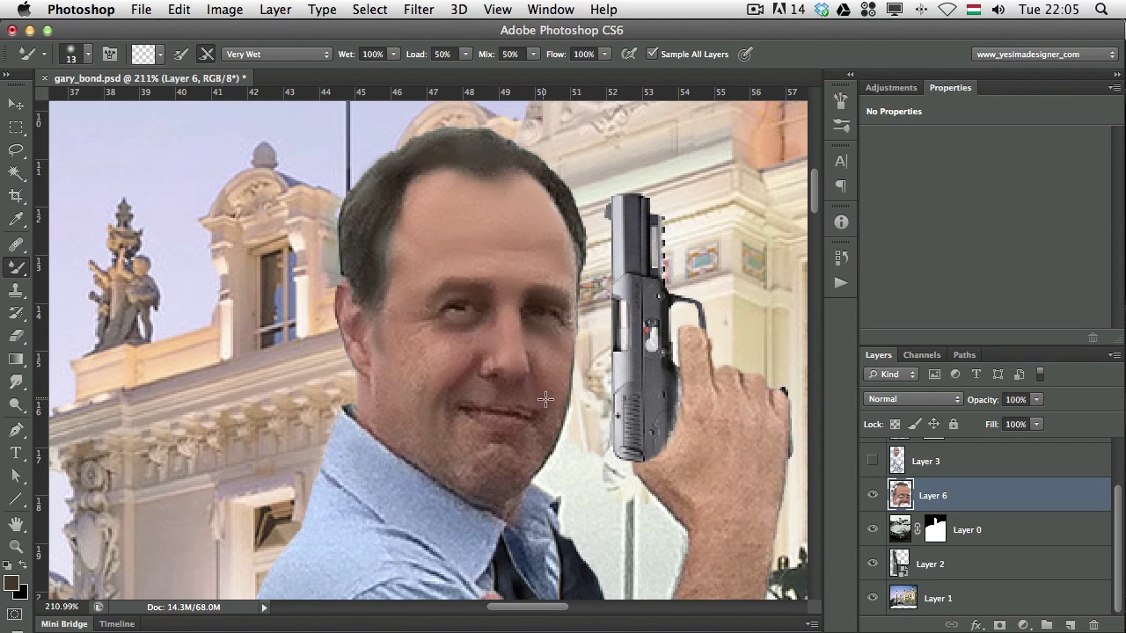
mouse_move(545, 400)
mouse_down()
mouse_move(544, 434)
mouse_move(466, 487)
mouse_move(510, 485)
mouse_move(528, 464)
mouse_up()
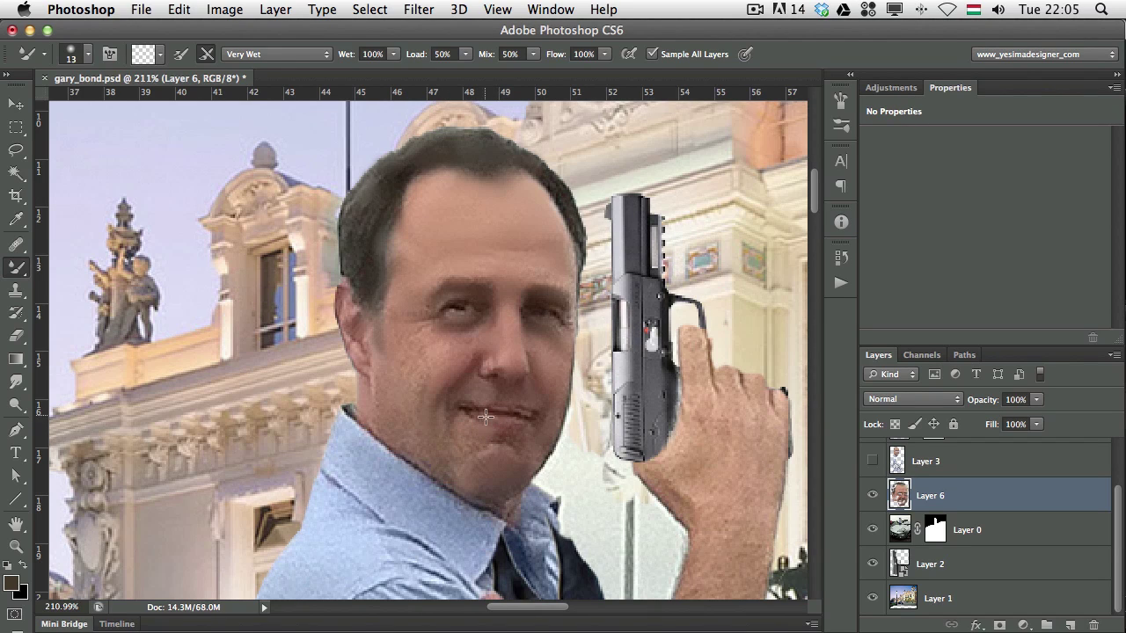
drag(485, 417, 527, 413)
Compare the face before and after retouching by repeatedly toggling Layer 6's visibility, both up close and from further out
click(873, 496)
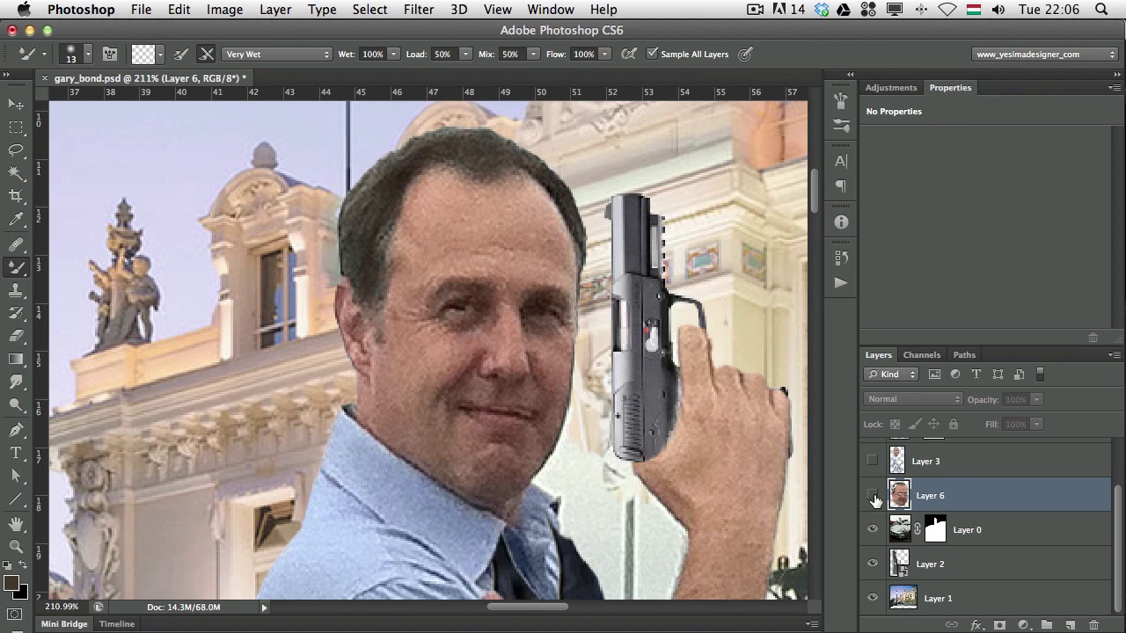
click(873, 496)
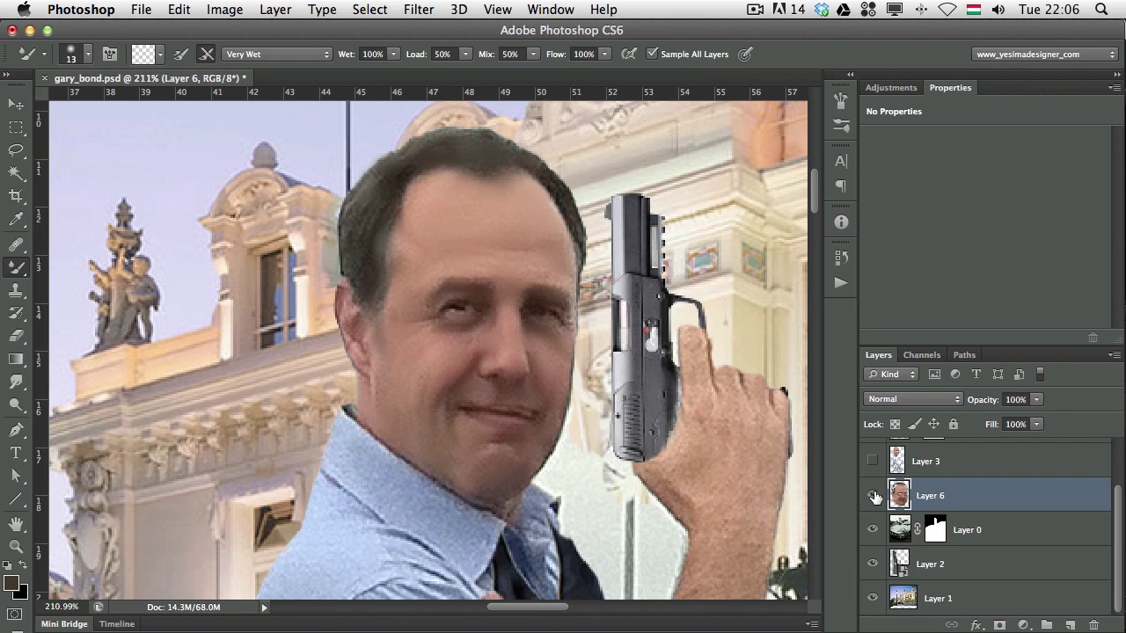
click(875, 497)
click(873, 498)
click(873, 498)
click(874, 497)
click(871, 498)
mouse_move(577, 456)
mouse_down()
mouse_move(549, 464)
mouse_move(569, 460)
mouse_move(555, 463)
mouse_move(585, 382)
mouse_up()
key(super+z)
key(super+comma)
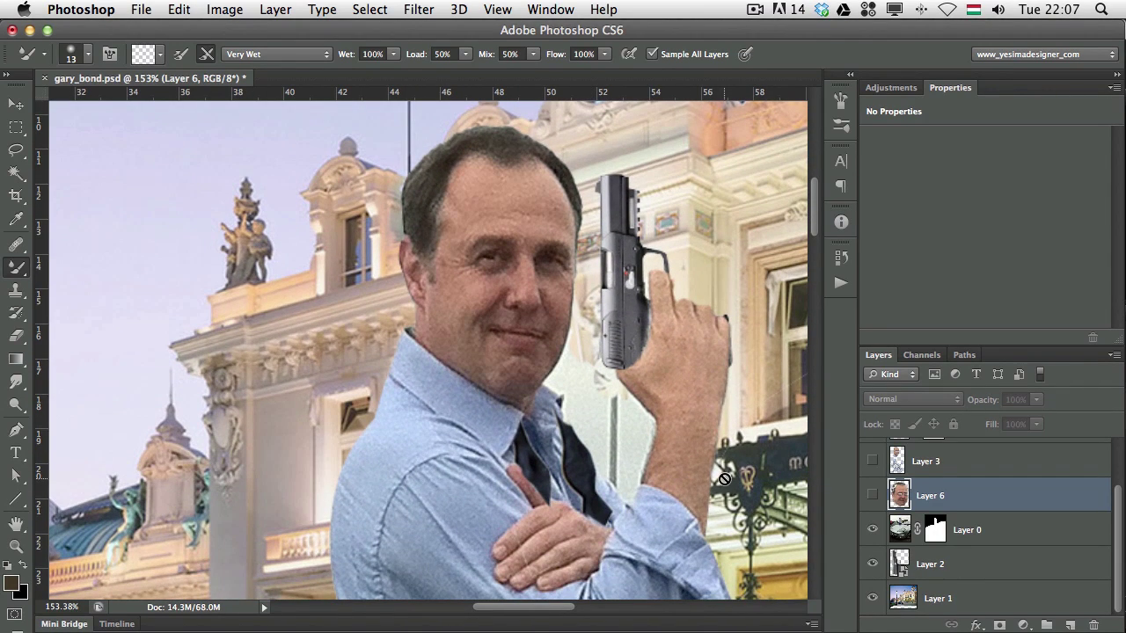
key(super+comma)
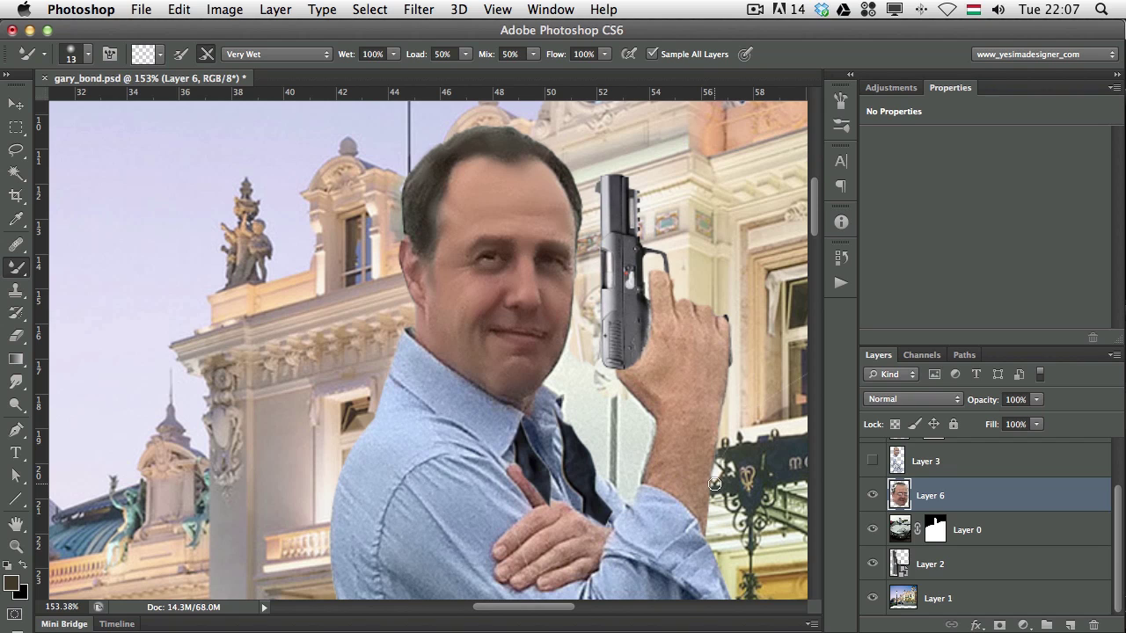
key(super+comma)
key(super+comma)
key(super+comma)
key(super+comma)
key(super+comma)
key(super+comma)
key(super+comma)
key(super+comma)
Smooth the fabric texture on the upper sleeve of the man's blue shirt with the Mixer Brush at size 23
drag(525, 541, 489, 547)
drag(495, 471, 509, 303)
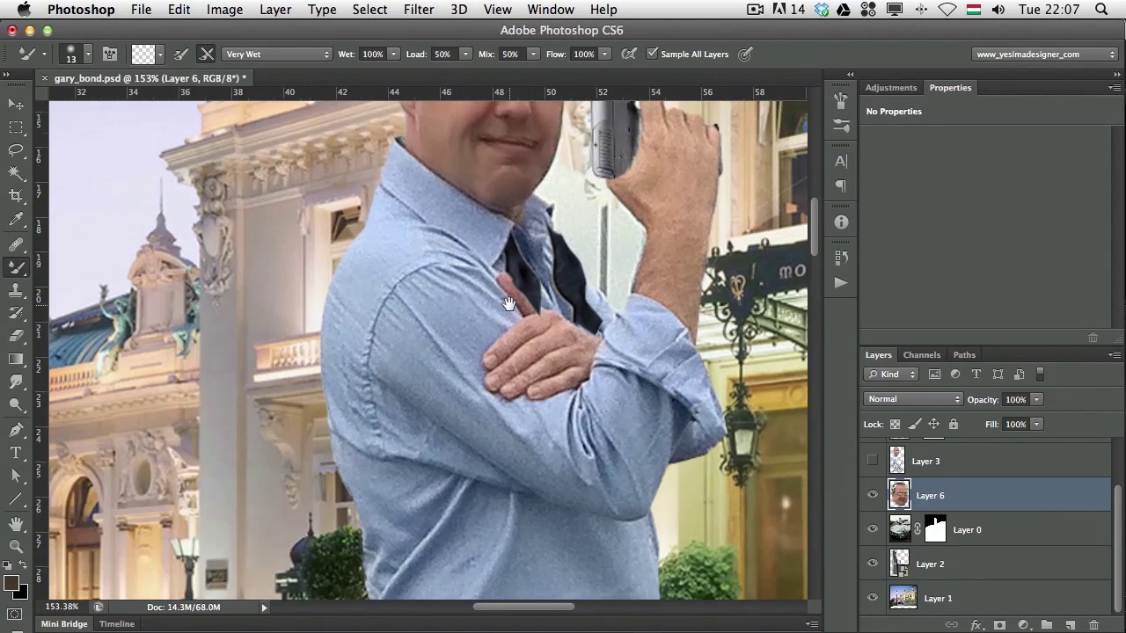
scroll(405, 384, up, 2)
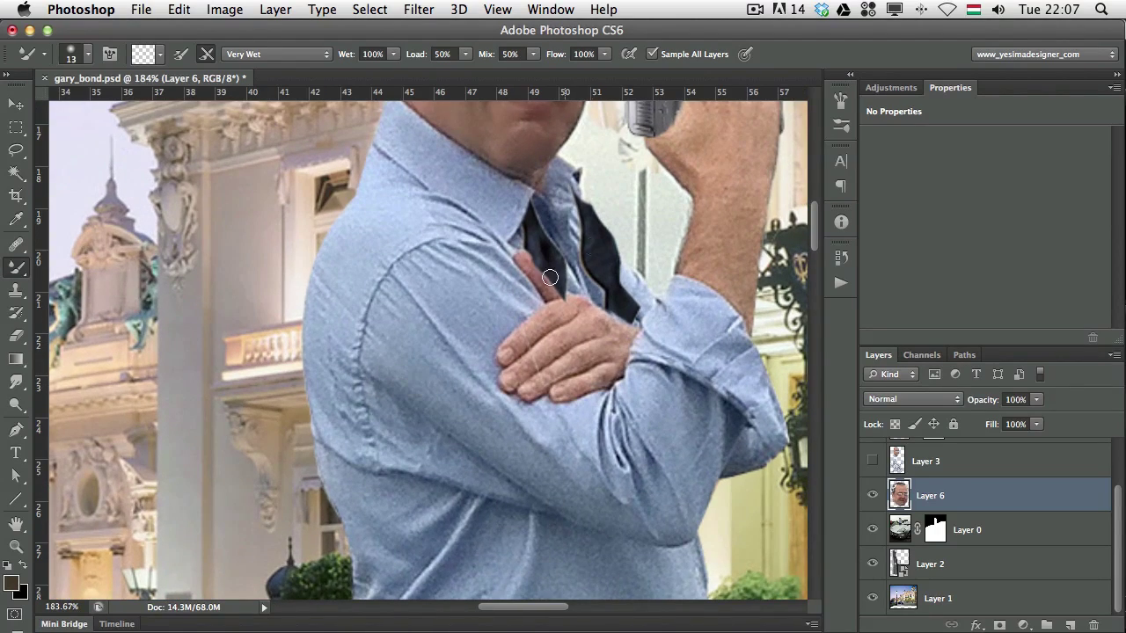
drag(506, 235, 470, 393)
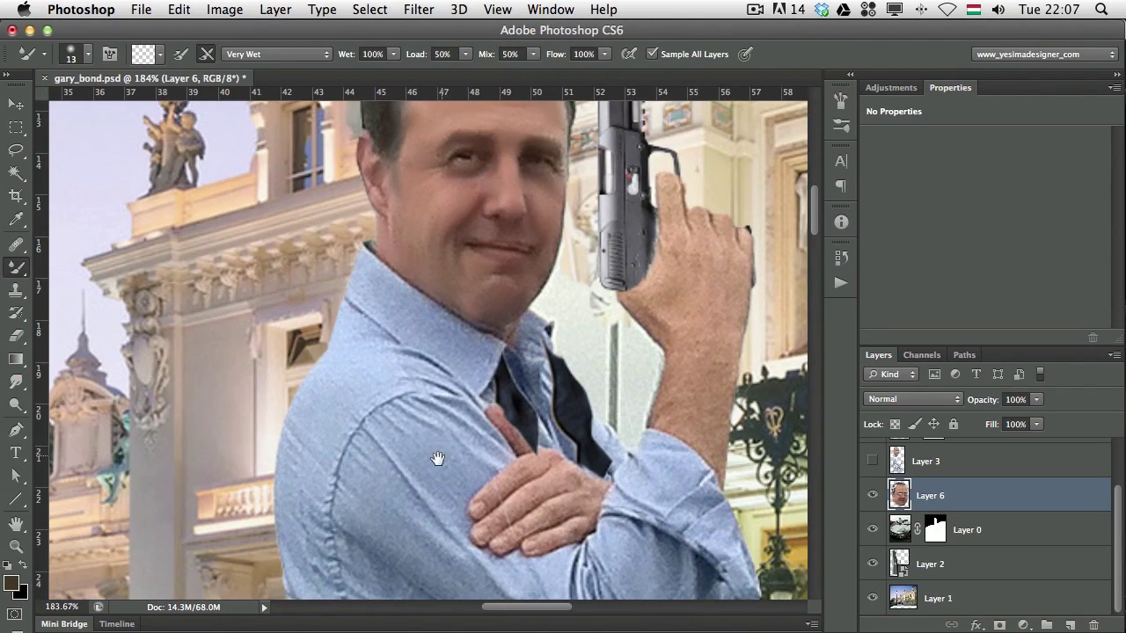
mouse_move(437, 458)
mouse_down()
mouse_move(472, 329)
mouse_move(395, 334)
mouse_move(409, 364)
mouse_up()
drag(388, 351, 469, 426)
mouse_move(418, 364)
mouse_down()
mouse_move(514, 434)
mouse_move(511, 449)
mouse_move(487, 412)
mouse_move(503, 404)
mouse_up()
drag(431, 308, 466, 369)
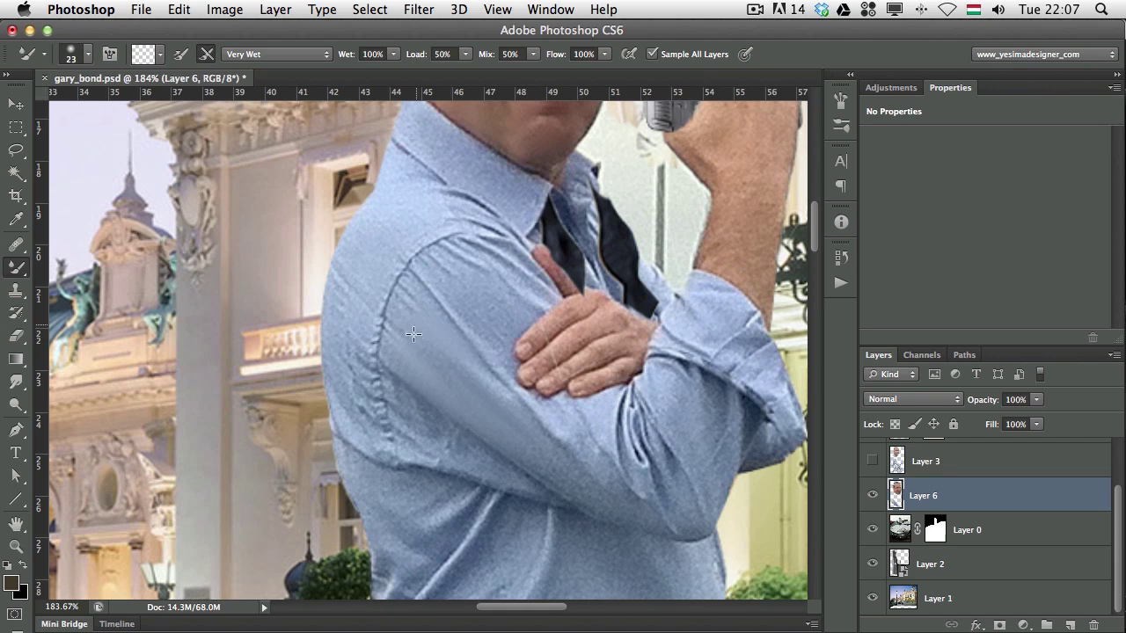
Blend the rest of the shirt sleeve, covering the upper arm beside the hand, the elbow folds and the forearm below the cuff
mouse_move(414, 334)
mouse_down()
mouse_move(480, 387)
mouse_move(496, 373)
mouse_move(549, 462)
mouse_move(618, 503)
mouse_move(551, 451)
mouse_move(613, 493)
mouse_move(556, 410)
mouse_move(593, 443)
mouse_move(557, 413)
mouse_move(586, 435)
mouse_move(625, 500)
mouse_move(665, 504)
mouse_move(650, 450)
mouse_move(689, 513)
mouse_move(663, 489)
mouse_move(685, 513)
mouse_move(681, 411)
mouse_up()
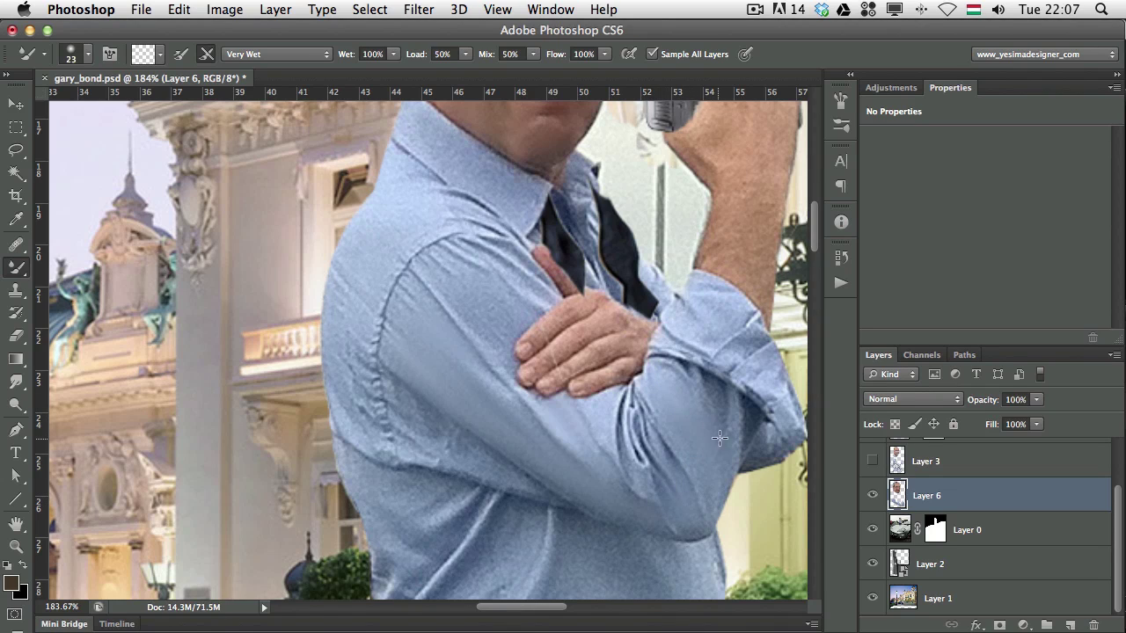
mouse_move(469, 282)
mouse_down()
mouse_move(489, 309)
mouse_move(482, 326)
mouse_move(515, 316)
mouse_up()
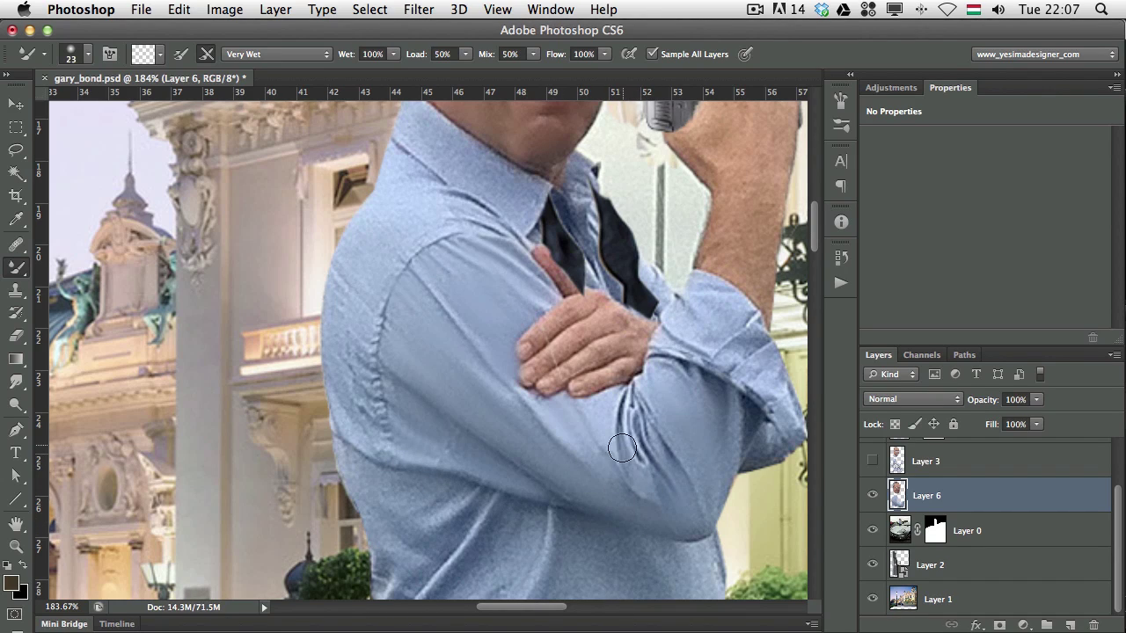
drag(627, 440, 639, 405)
mouse_move(726, 448)
mouse_down()
mouse_move(744, 403)
mouse_move(712, 353)
mouse_up()
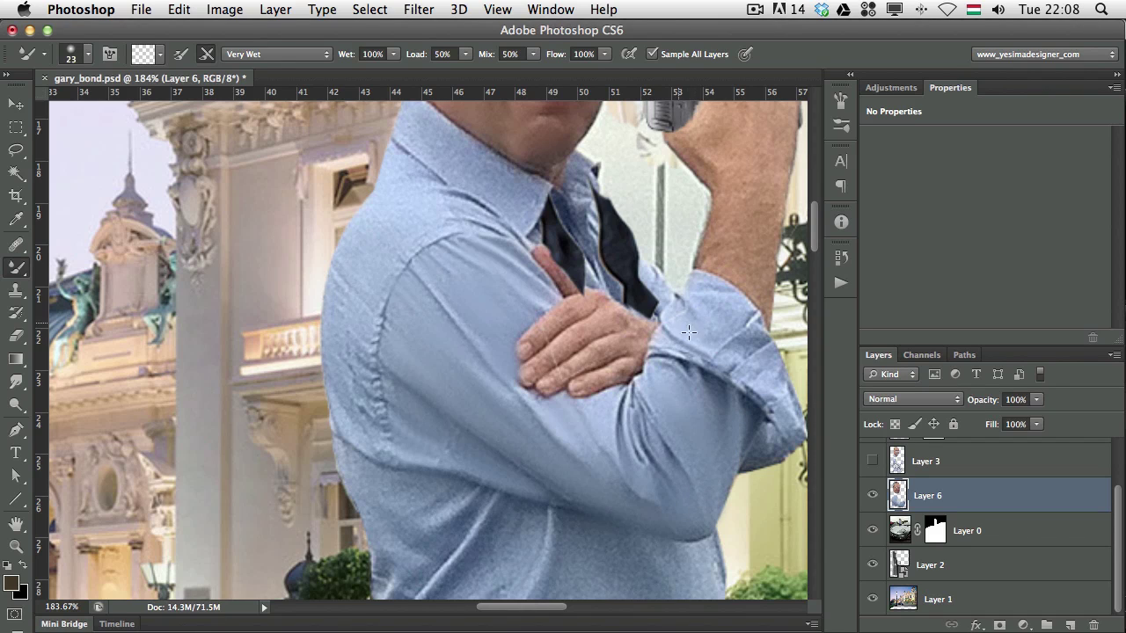
Compare the shirt sleeve before and after smoothing by repeatedly toggling Layer 6's visibility, both up close and from further out
click(872, 496)
click(873, 498)
click(873, 498)
click(873, 498)
drag(626, 343, 555, 432)
scroll(619, 380, down, 1)
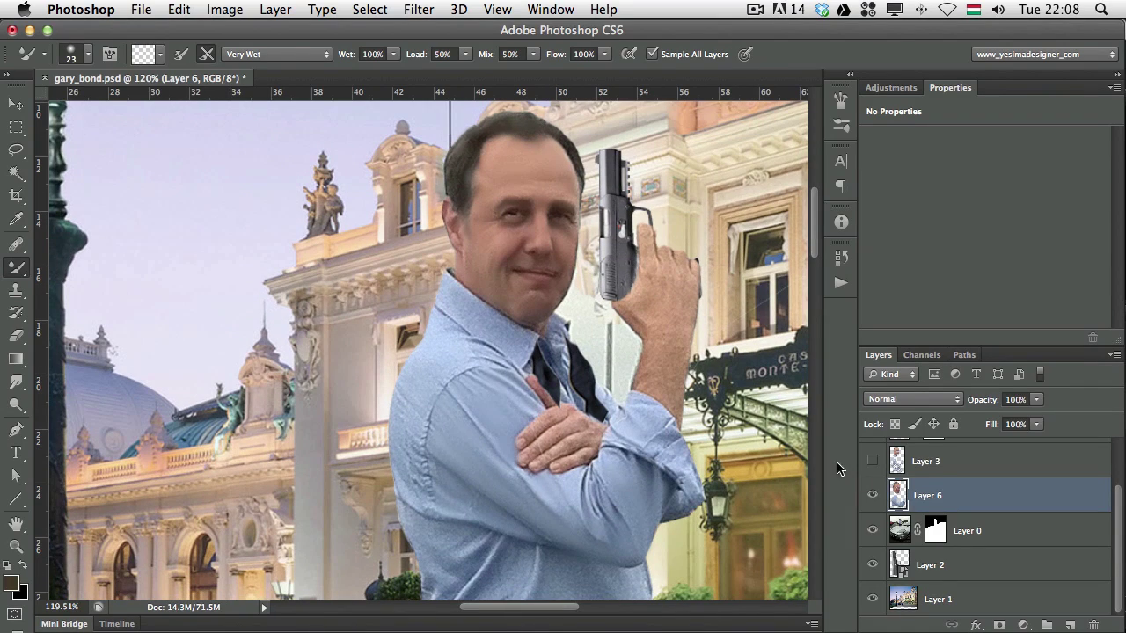
click(871, 498)
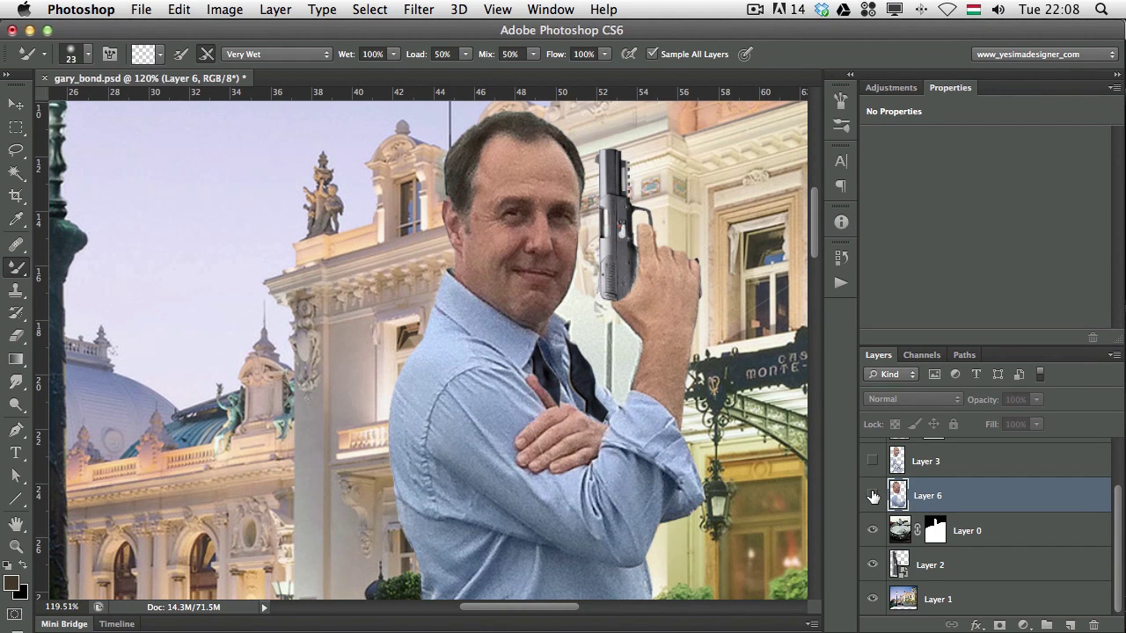
click(871, 498)
click(873, 498)
click(873, 498)
scroll(633, 442, down, 1)
scroll(633, 442, down, 1)
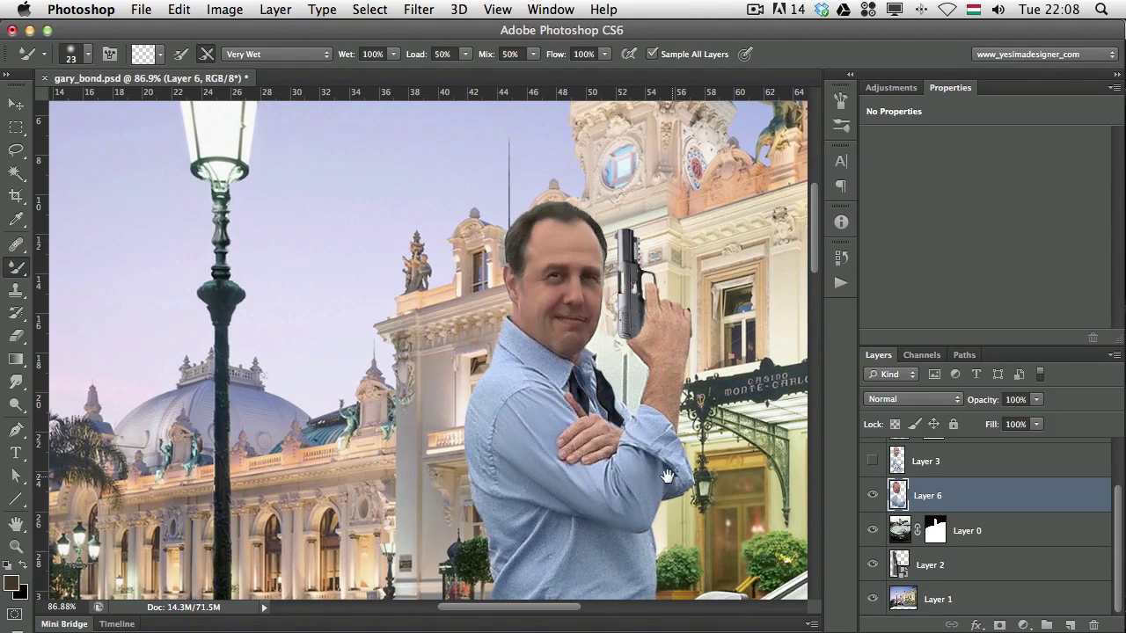
Check the whole figure against the casino background with and without the retouching on Layer 6
drag(633, 447, 523, 449)
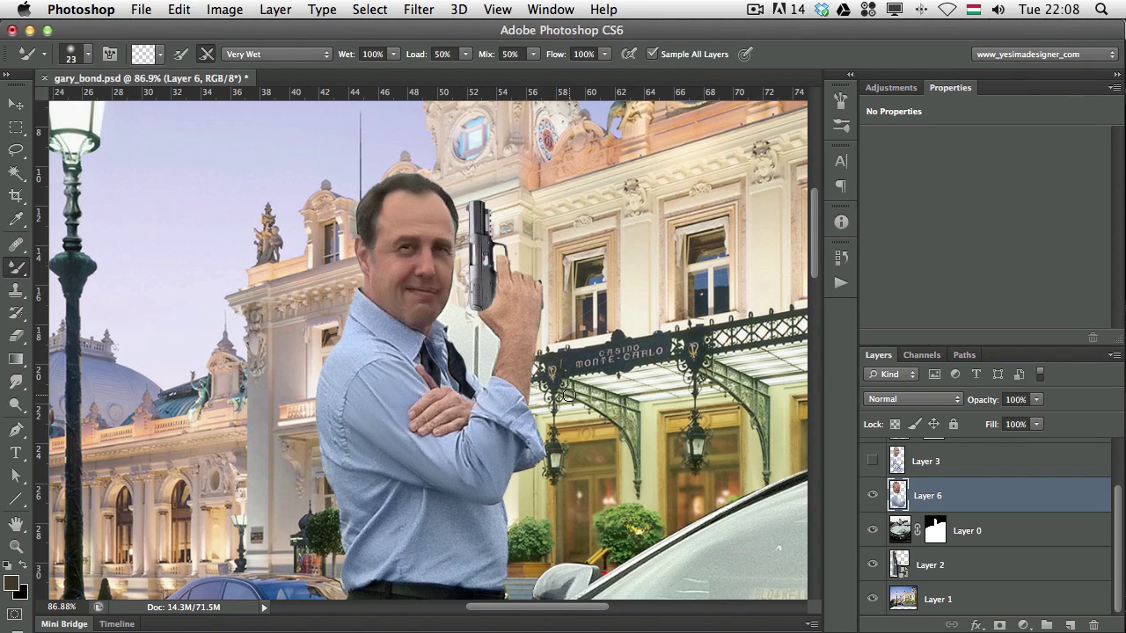
click(871, 461)
click(872, 497)
click(873, 498)
click(872, 498)
click(871, 498)
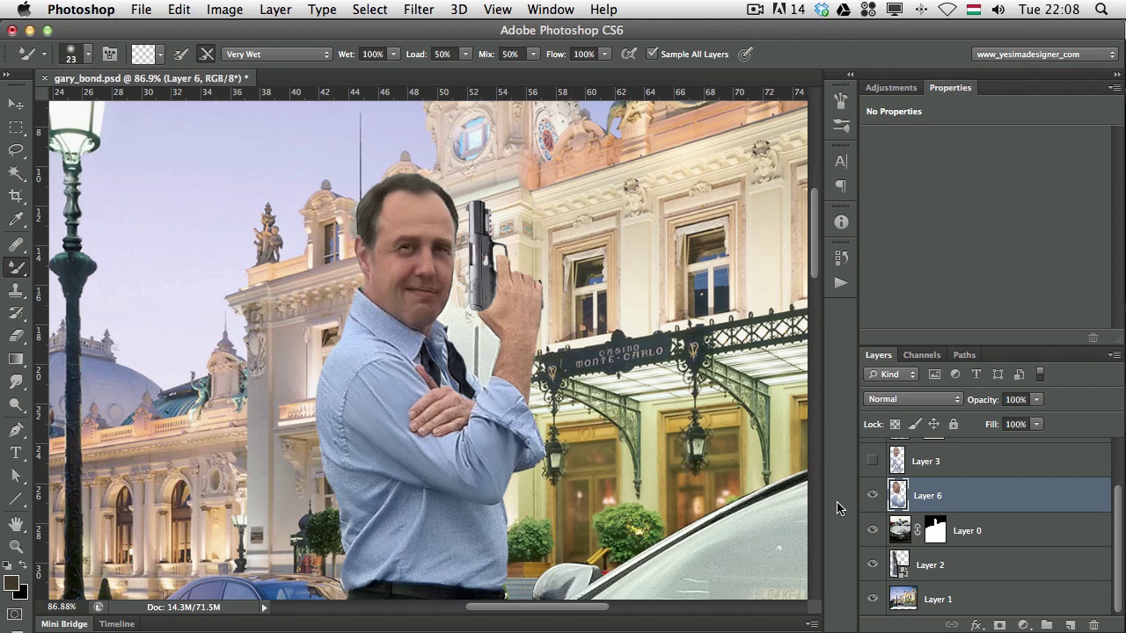